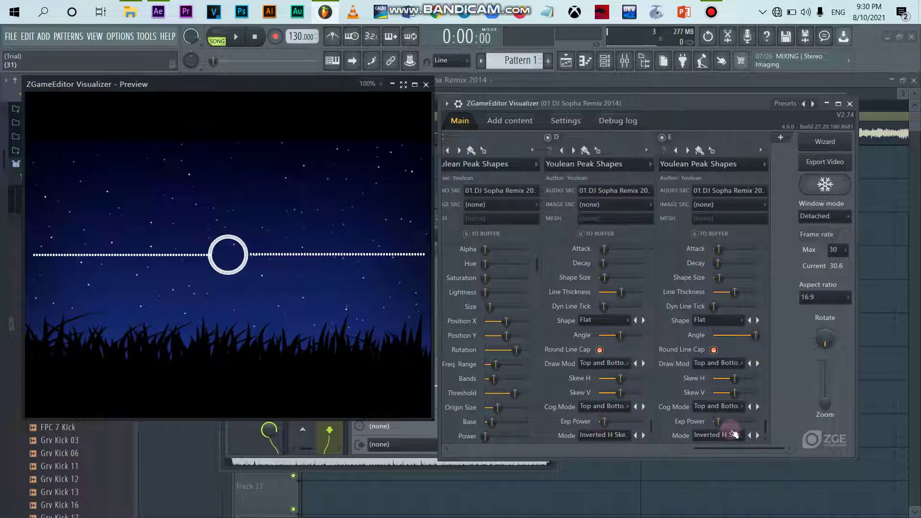
- Play a few seconds of the song to preview the peak shapes around the circle, then pause it
drag(767, 427, 766, 429)
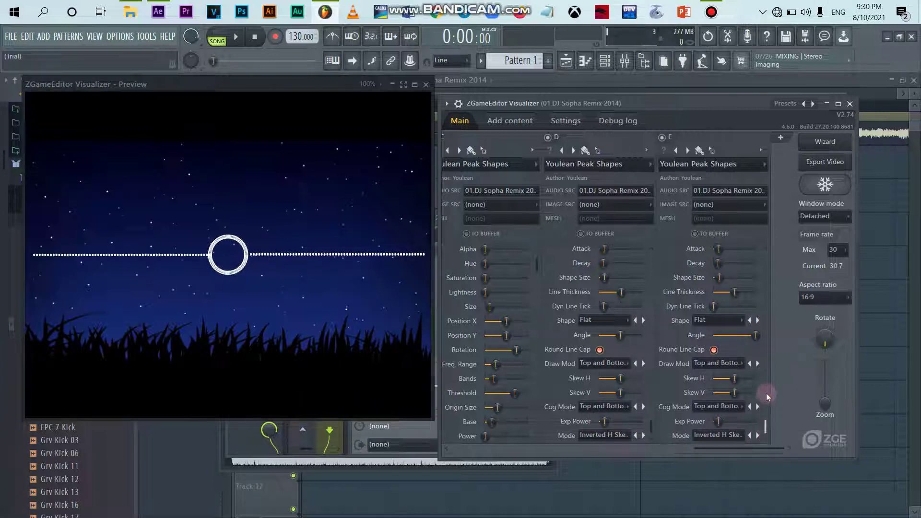
click(238, 37)
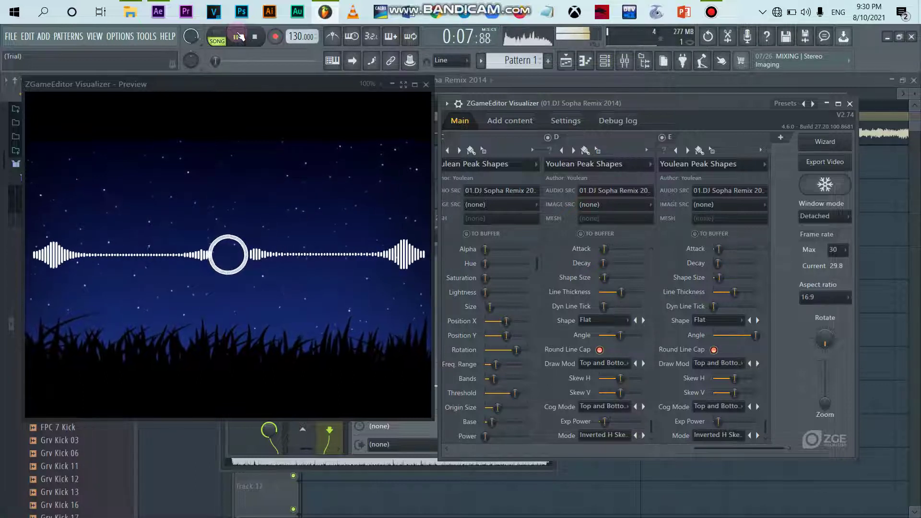
click(238, 37)
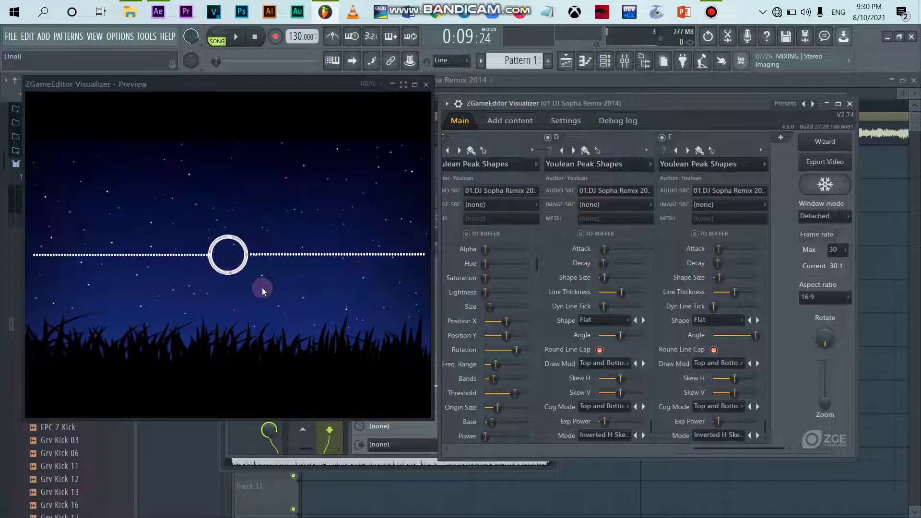
- Add a new visualizer layer with the DarkSpark canvas effect and reduce its Size to near the minimum
click(781, 140)
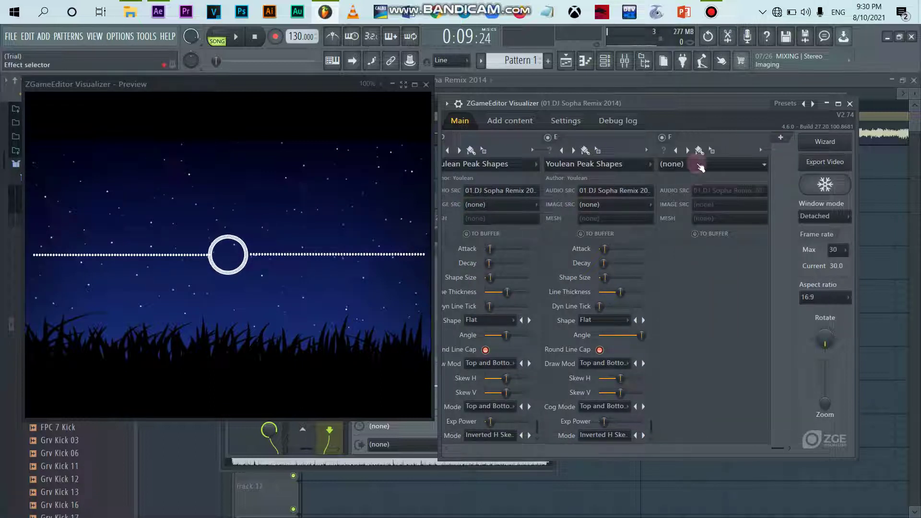
click(698, 165)
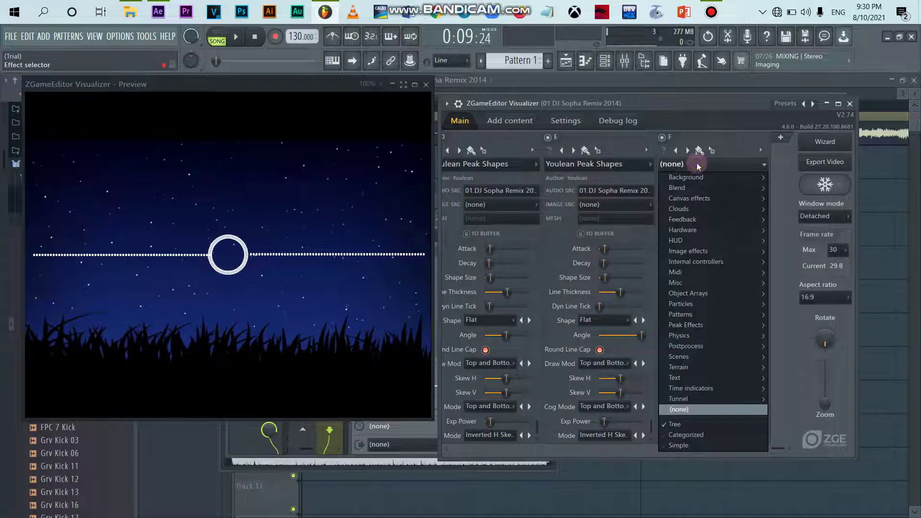
mouse_move(701, 203)
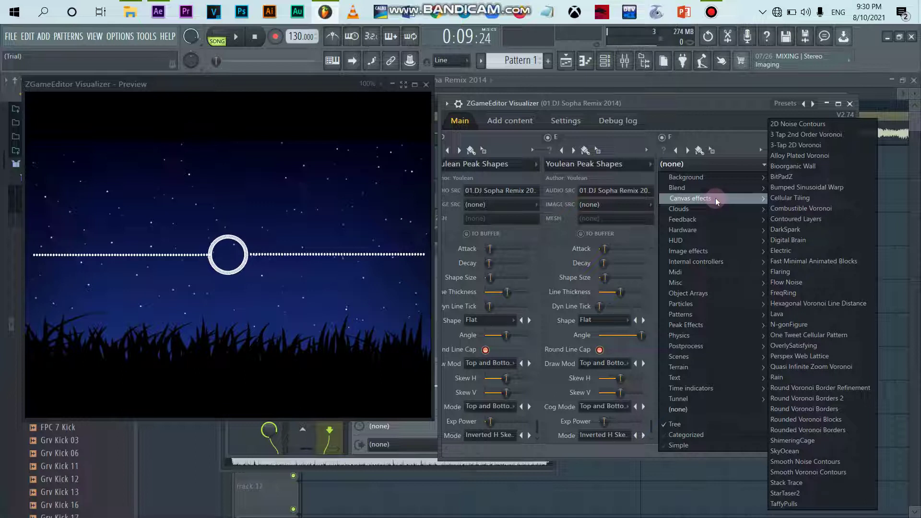
click(802, 231)
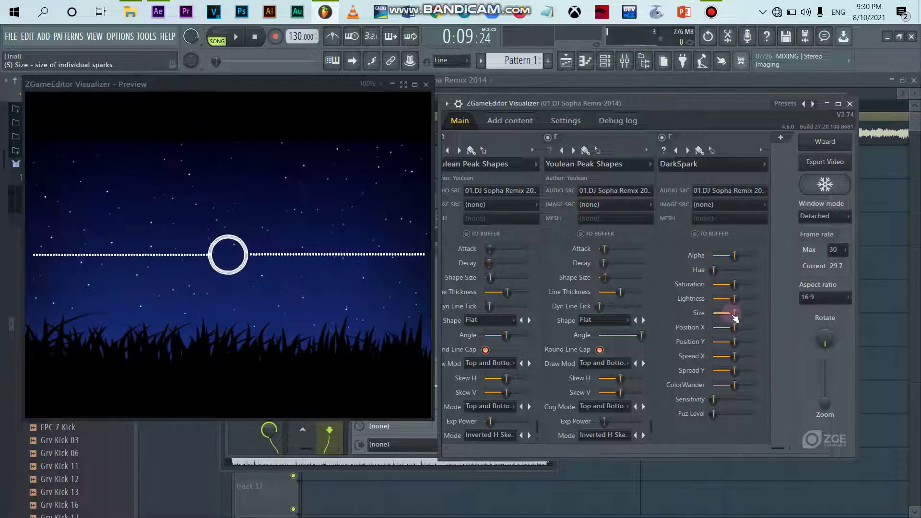
drag(734, 312, 724, 312)
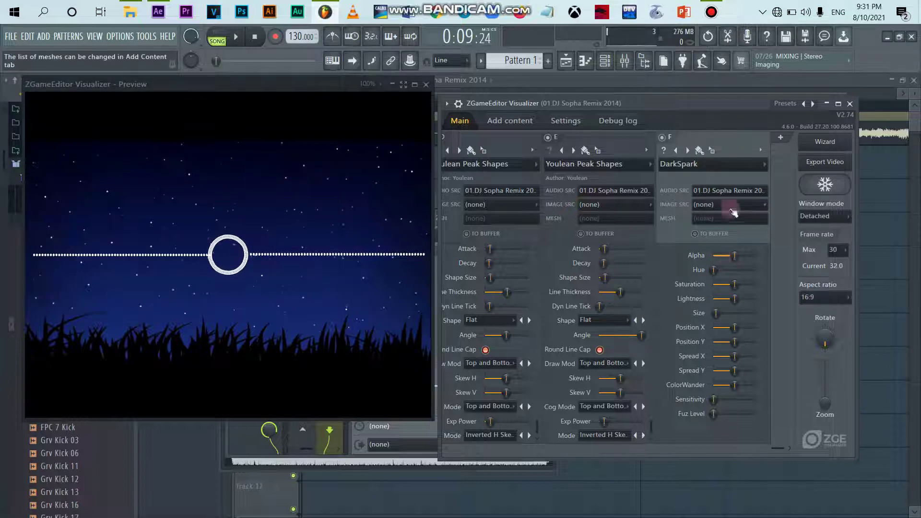
- Try a low Position Y for the DarkSpark layer and check the sparks during a short song playback
click(239, 39)
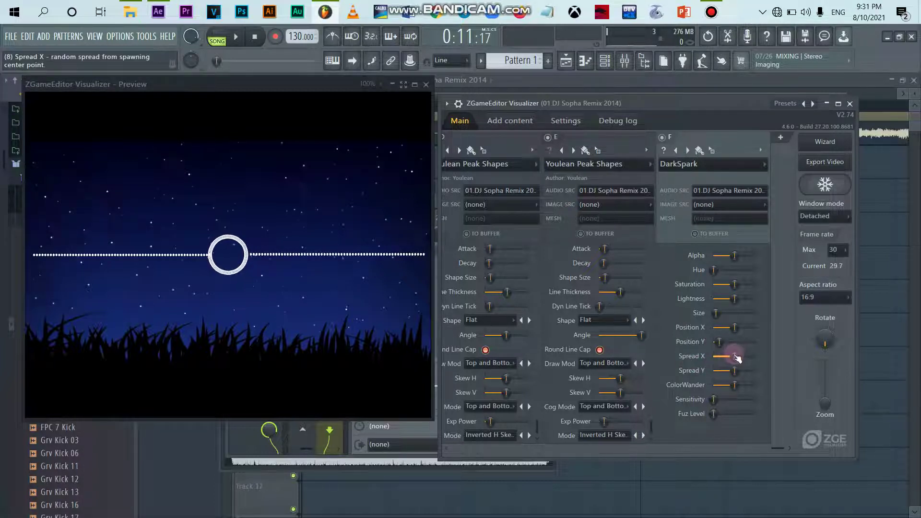
drag(734, 356, 734, 357)
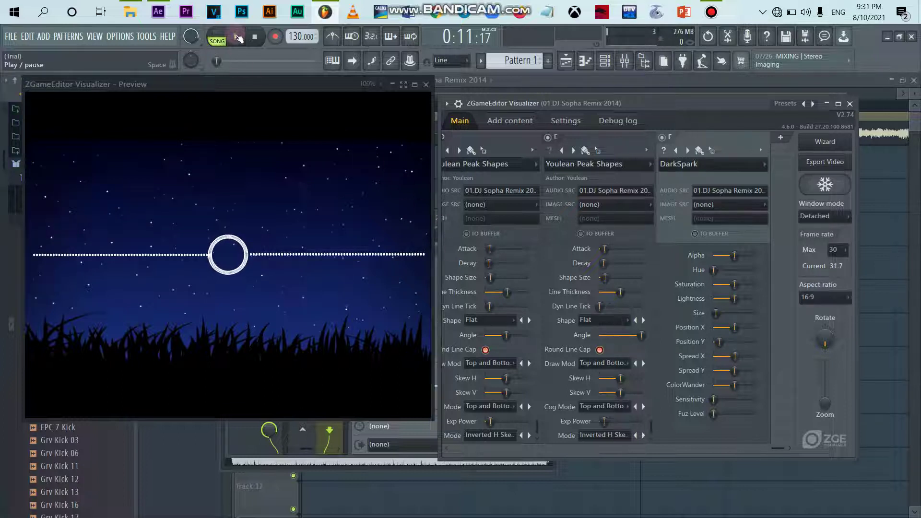
click(235, 37)
click(235, 37)
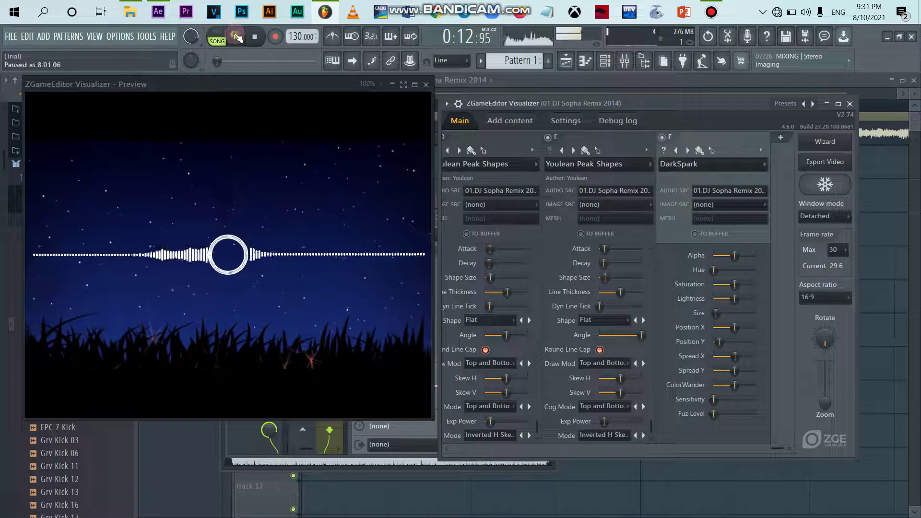
- Set the DarkSpark layer's Position Y slightly above the middle of its range, checking the sparks during song playback
drag(721, 343, 736, 342)
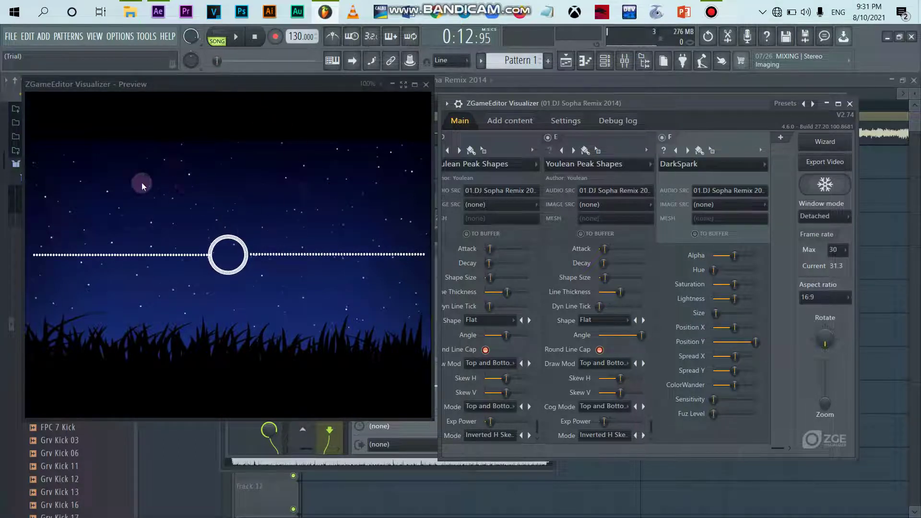
click(237, 38)
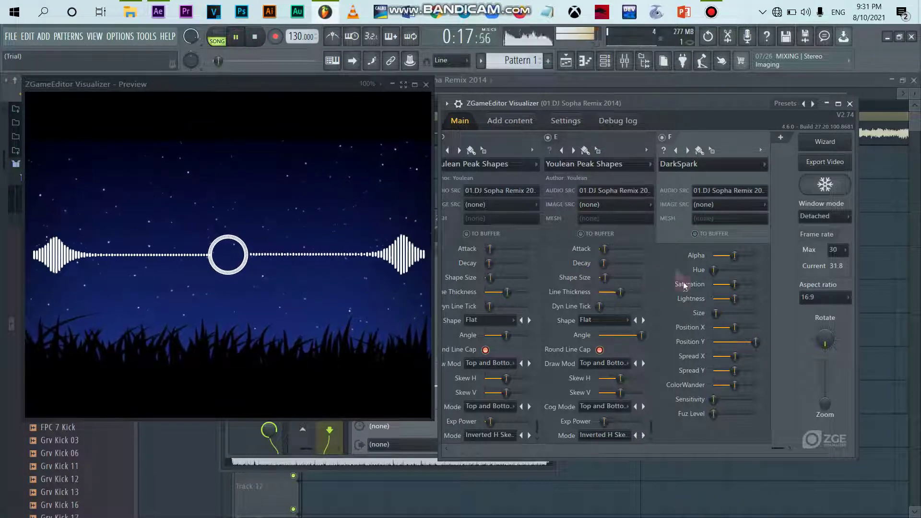
drag(756, 342, 741, 342)
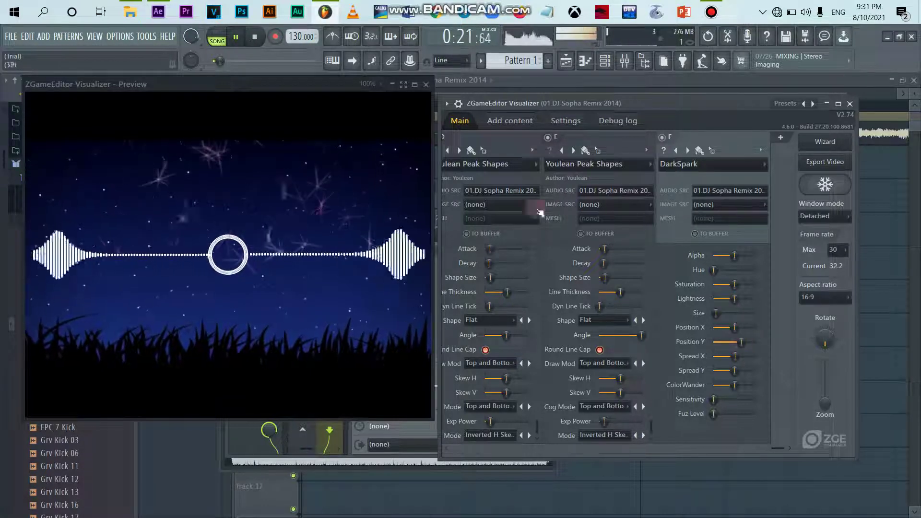
click(236, 37)
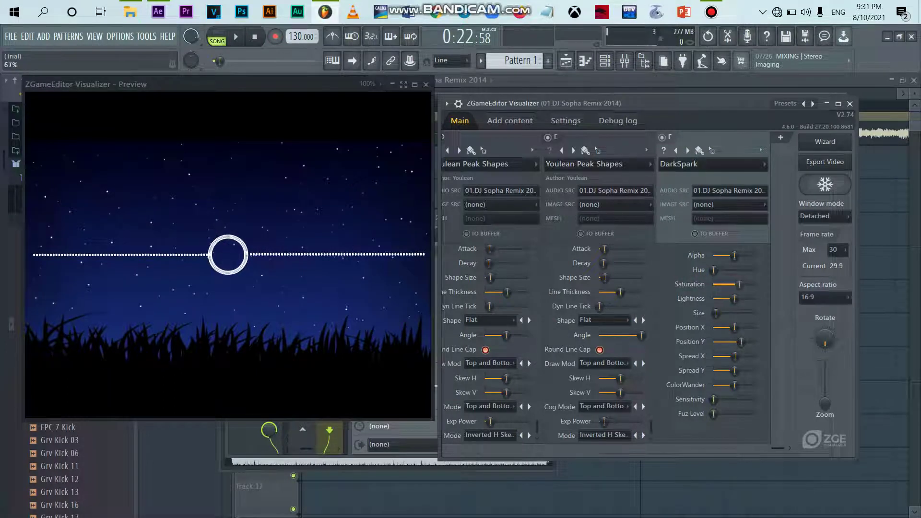
- Set the DarkSpark layer's Saturation to maximum, Hue to 78% and Size to minimum, previewing the sparks with the song
drag(756, 288, 733, 275)
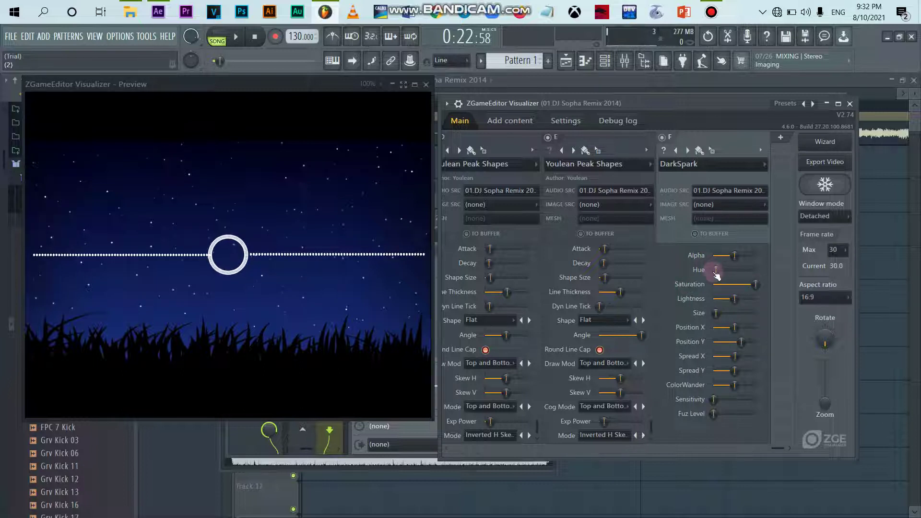
key(space)
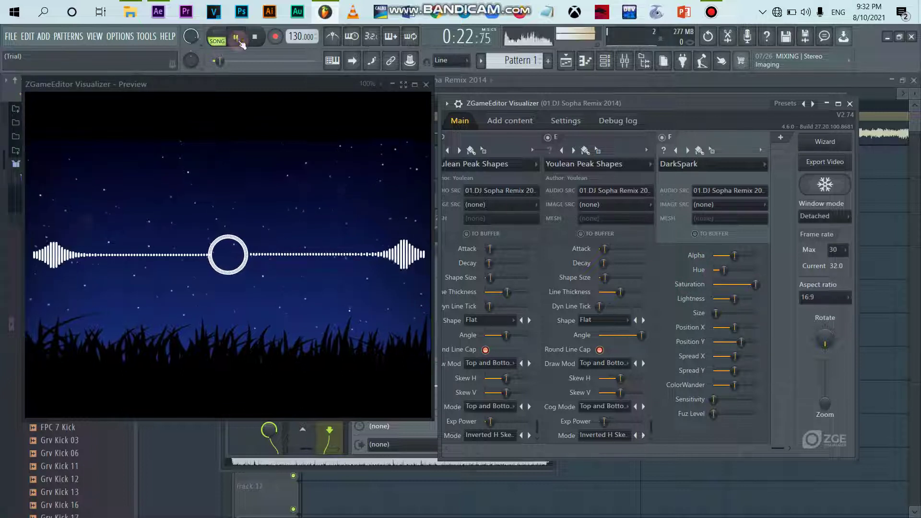
drag(733, 271, 745, 271)
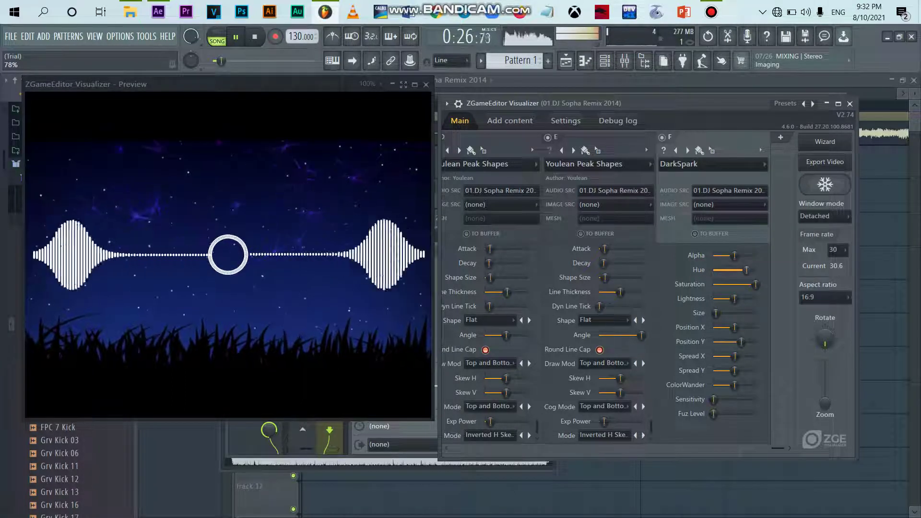
click(236, 37)
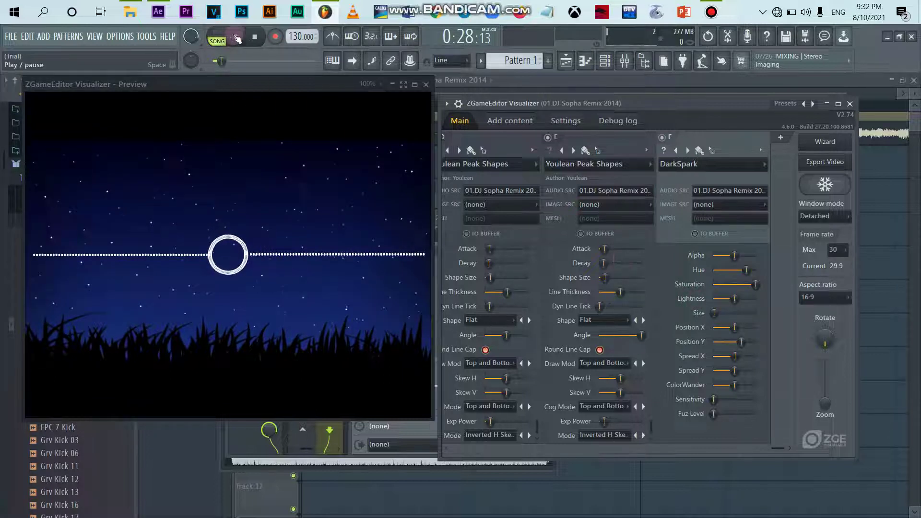
click(236, 38)
click(236, 37)
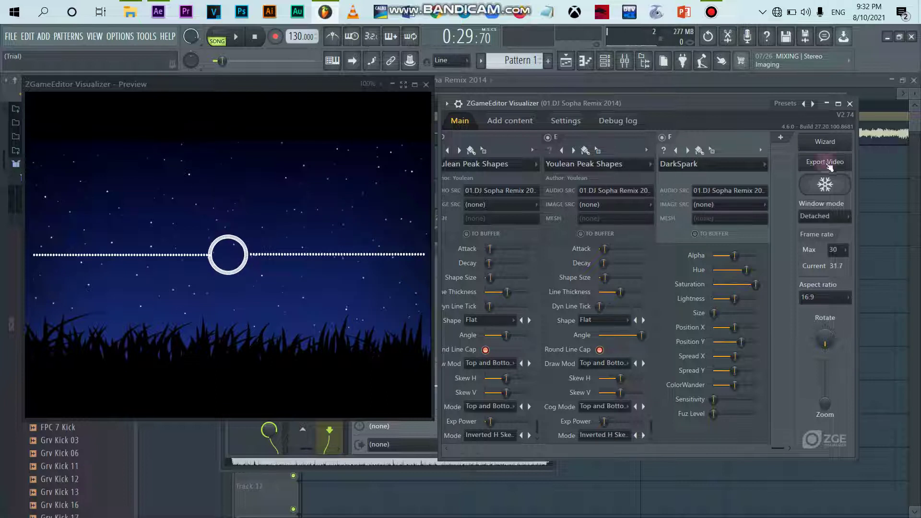
- Add another visualizer layer with the ItsFullOfStars background effect
click(780, 139)
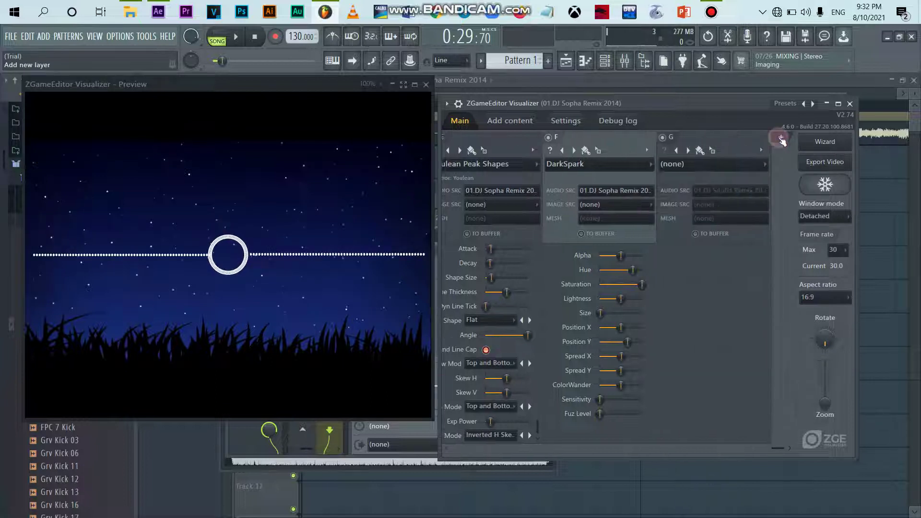
click(723, 166)
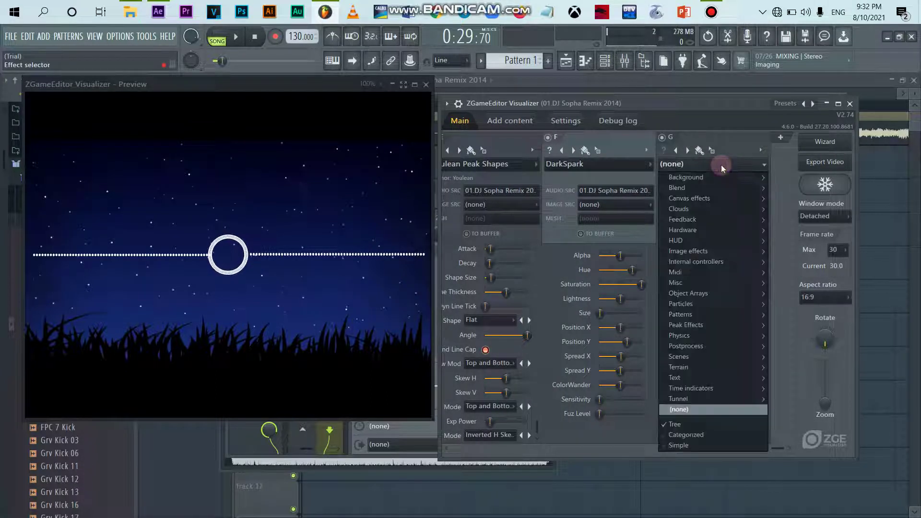
mouse_move(681, 182)
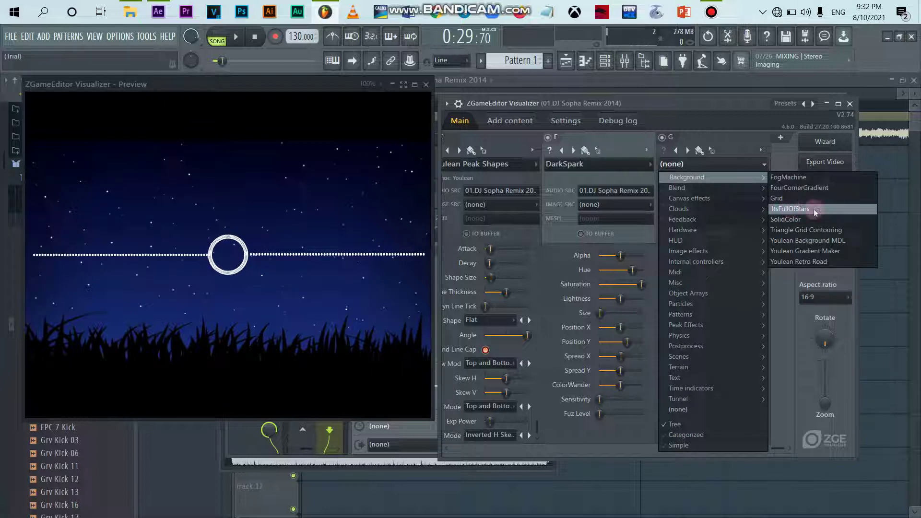
click(796, 211)
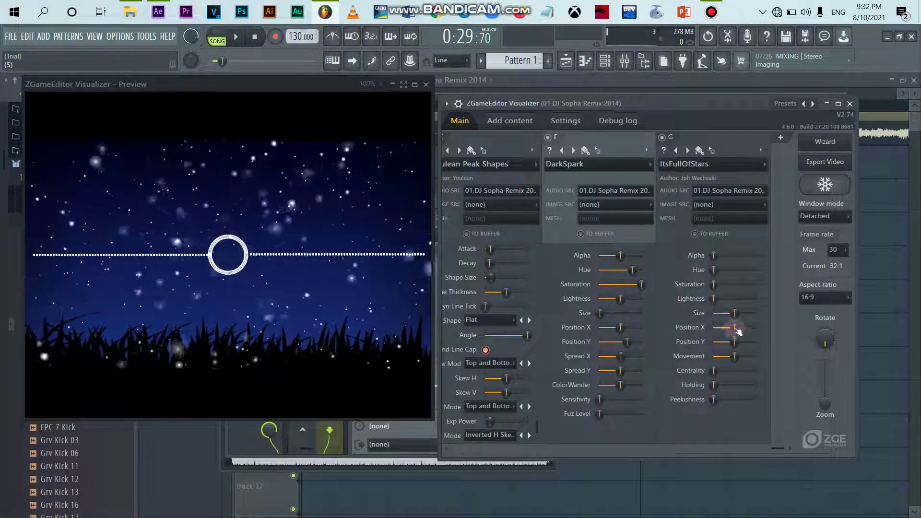
- Slightly increase the ItsFullOfStars layer's Size, raise its Position Y to near maximum, and preview the particles with the song
drag(737, 316, 741, 315)
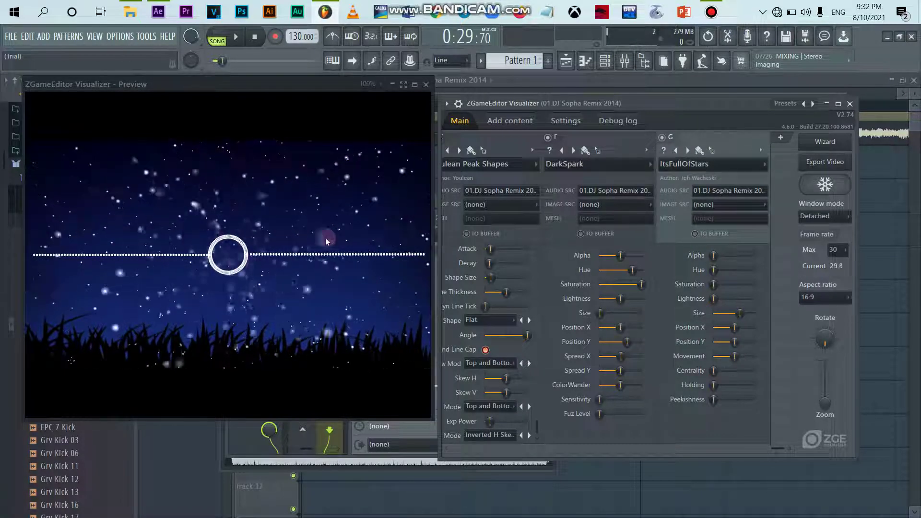
drag(728, 341, 746, 341)
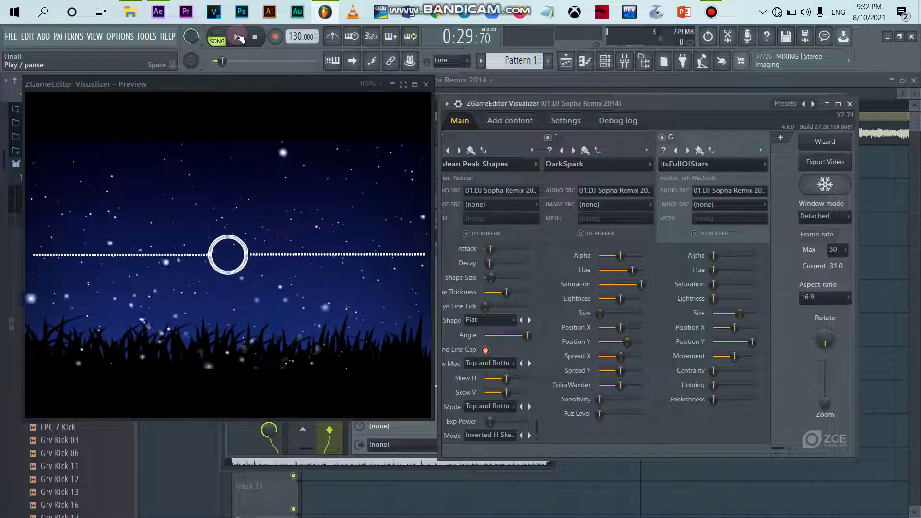
click(239, 38)
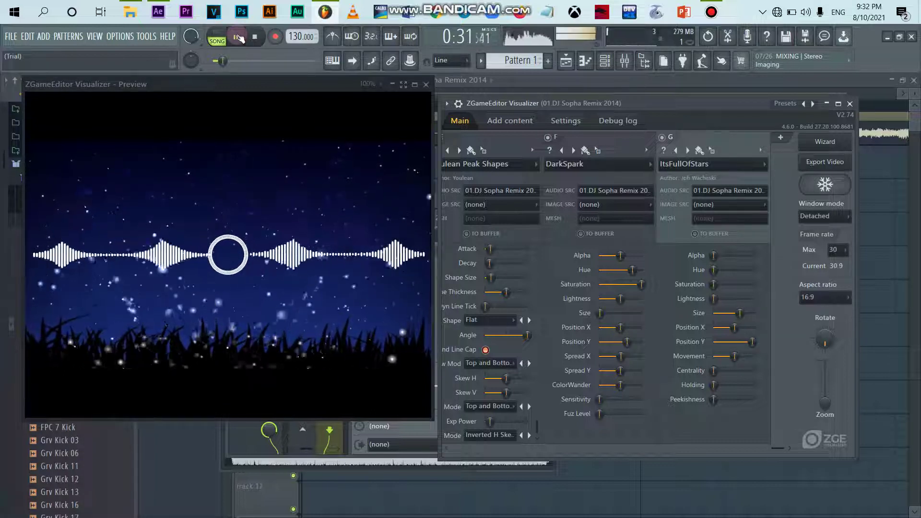
click(239, 37)
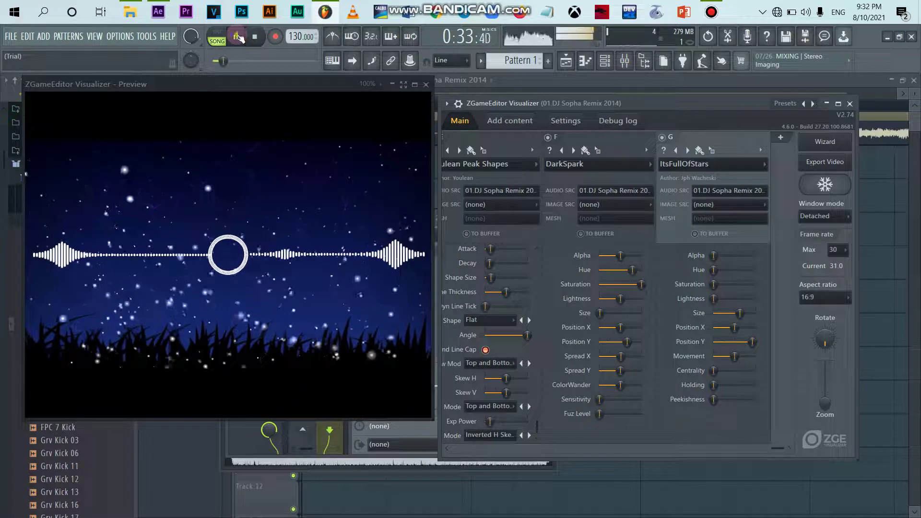
click(739, 313)
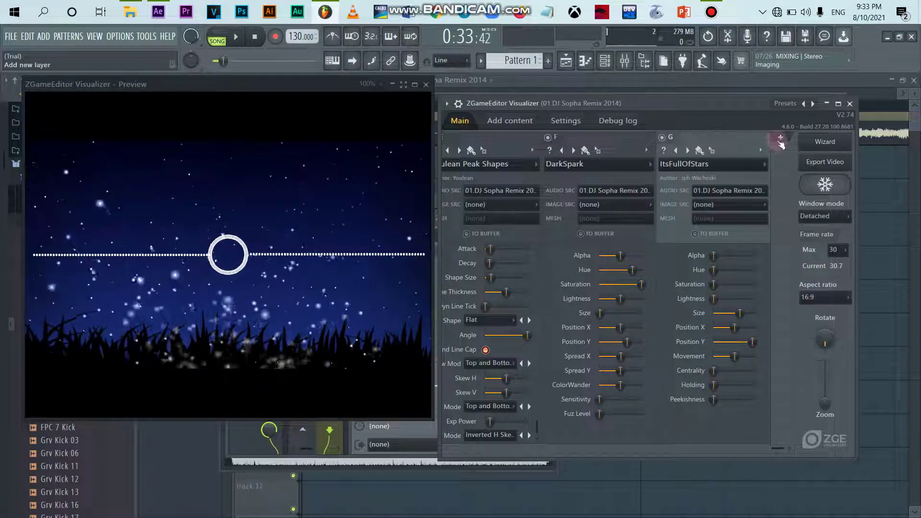
- Add another visualizer layer with the FruityDanceLine effect from the Misc category
click(781, 139)
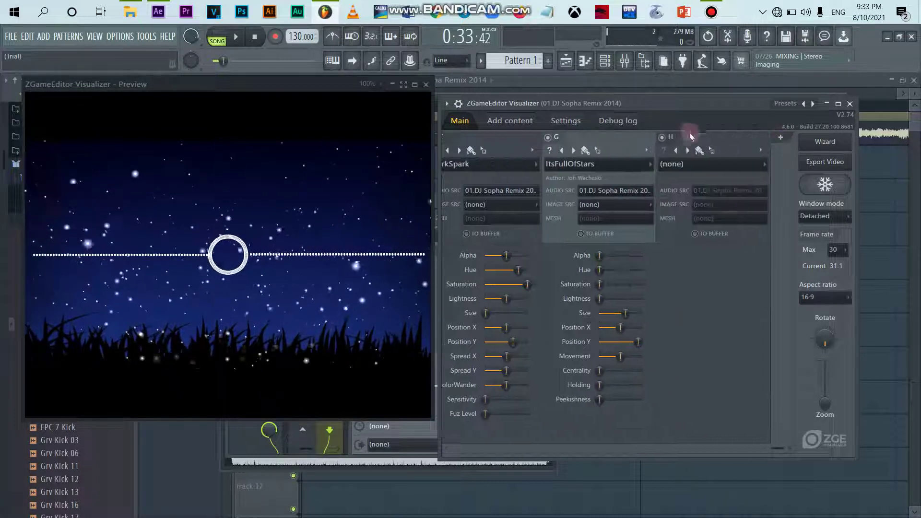
click(733, 165)
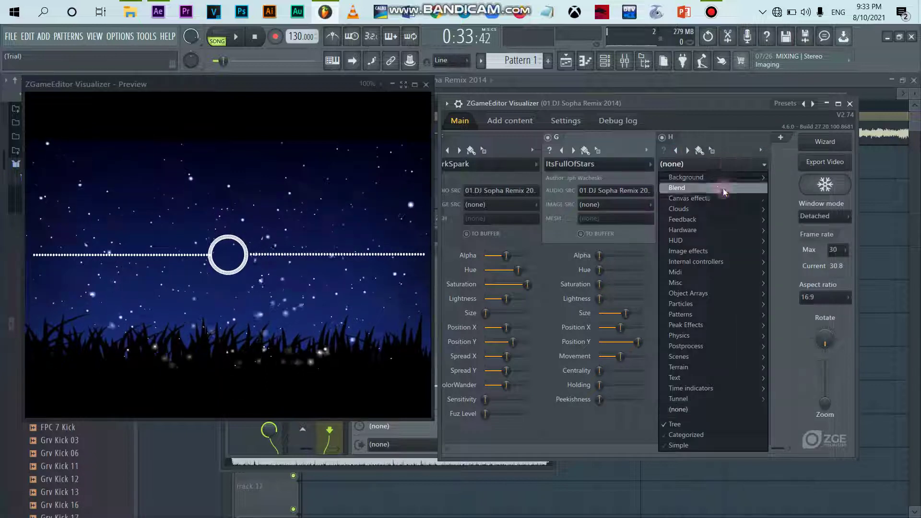
mouse_move(691, 283)
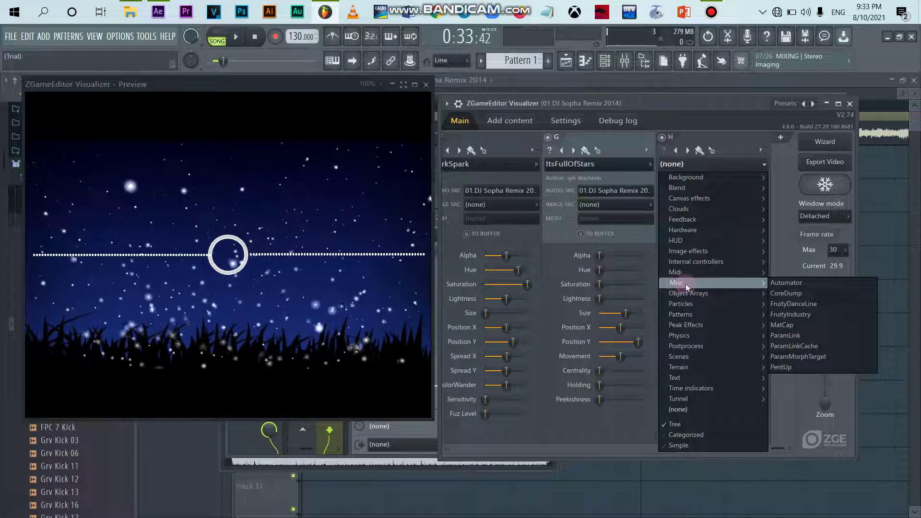
click(801, 304)
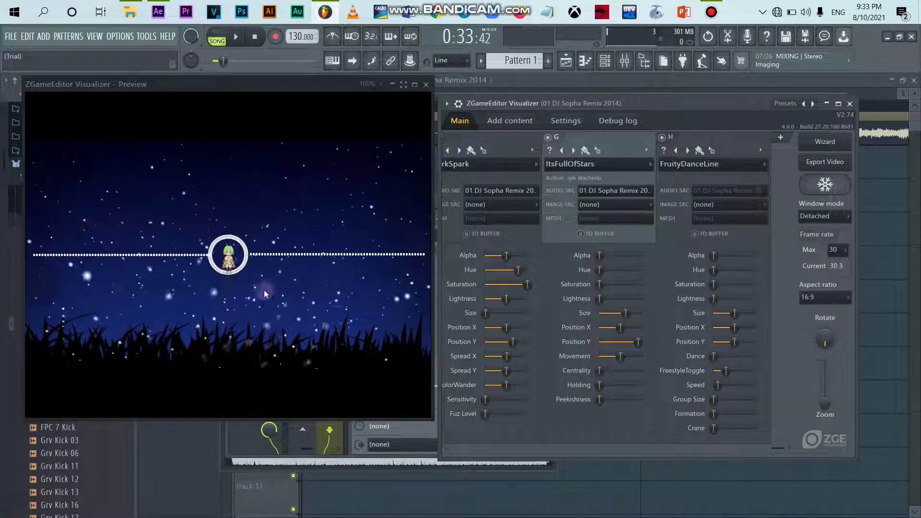
- Shrink the FruityDanceLine figure and lower its Position X and Position Y to place it in the upper-left corner of the video
click(735, 315)
drag(734, 314, 727, 327)
click(735, 330)
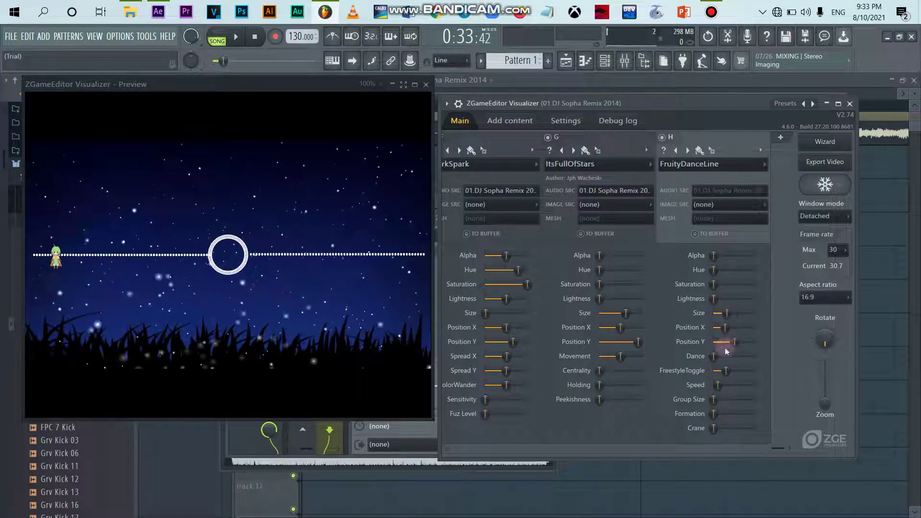
drag(734, 342, 729, 342)
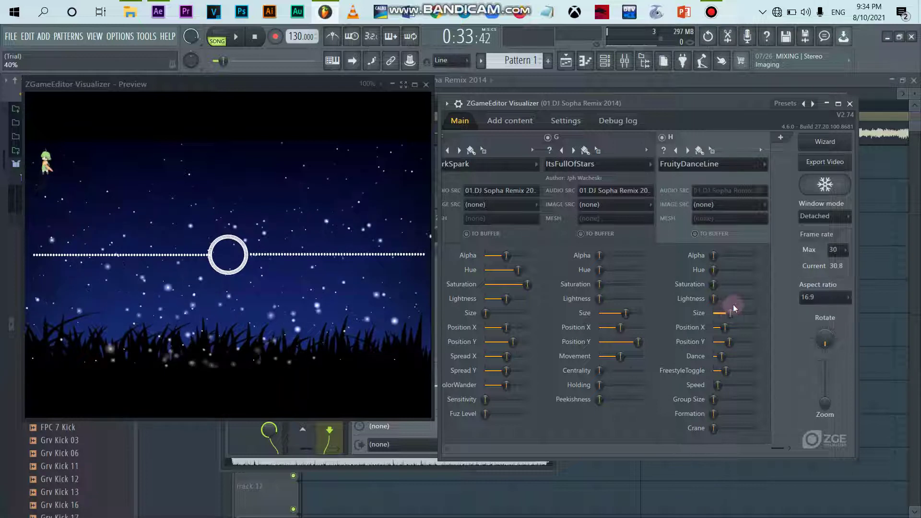
- Play the song briefly to preview the dancing figure together with all the other visualizer layers
click(235, 37)
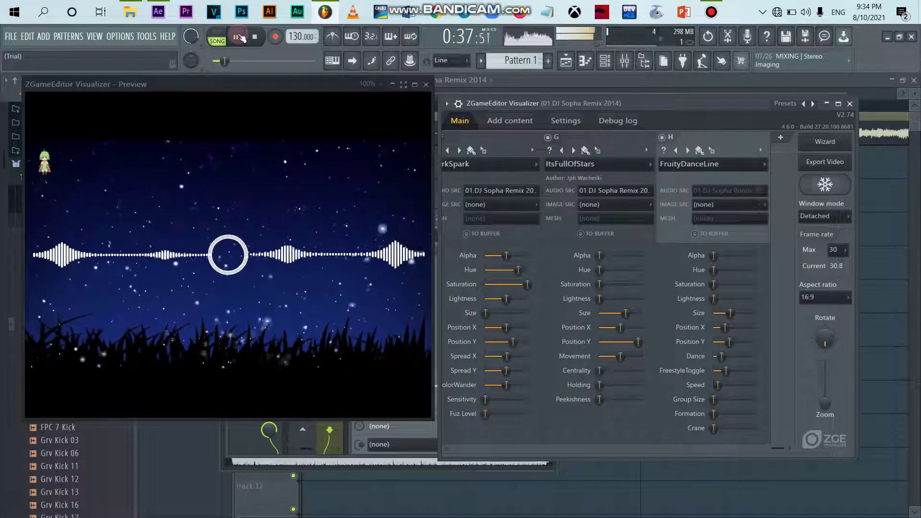
click(239, 37)
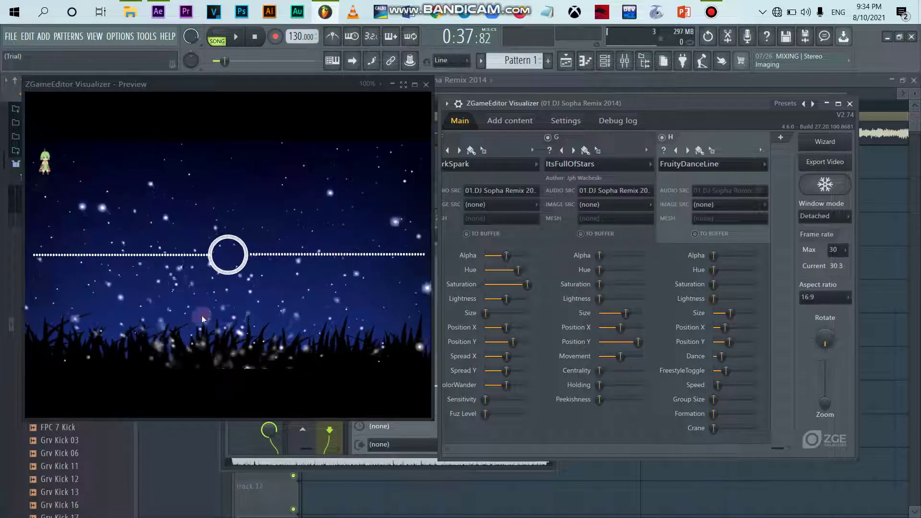
- Start the video export with the filename gggggg and the YouTube HD 1920x1080 preset
click(831, 165)
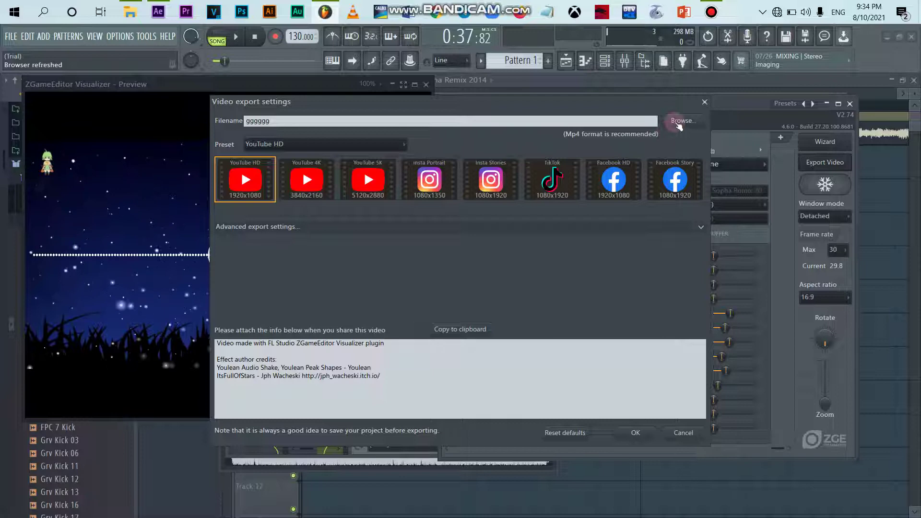
click(675, 123)
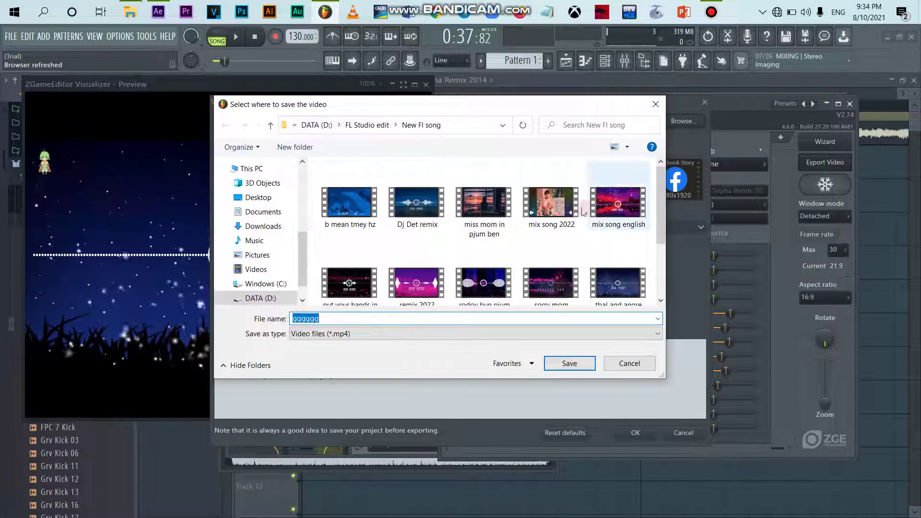
scroll(484, 230, down, 3)
scroll(499, 240, up, 2)
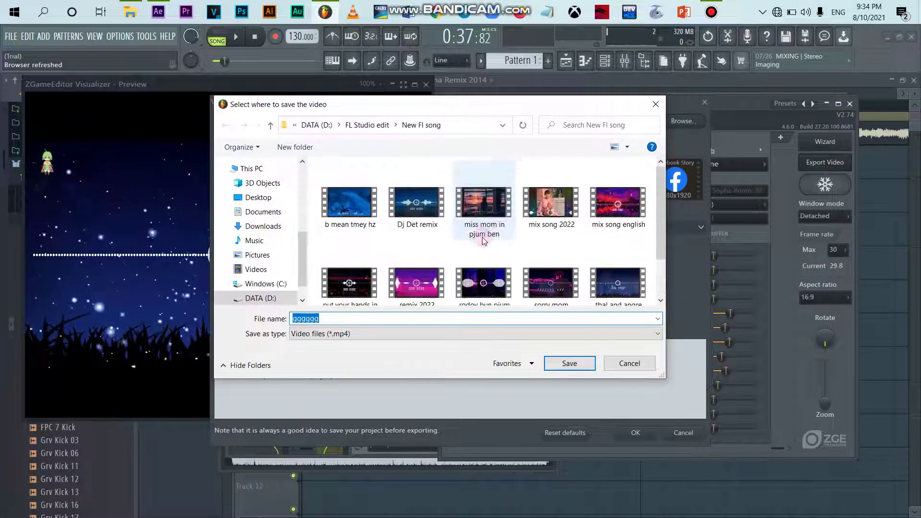
scroll(484, 241, down, 2)
click(661, 102)
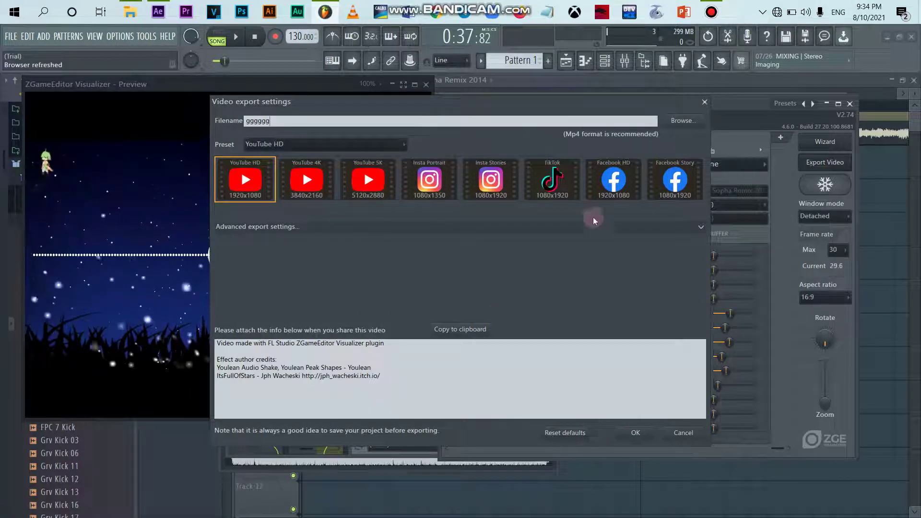
- Save the export as gggggg.mp4 in the New Fl song folder and proceed to rendering the full song's audio as WAV
click(631, 435)
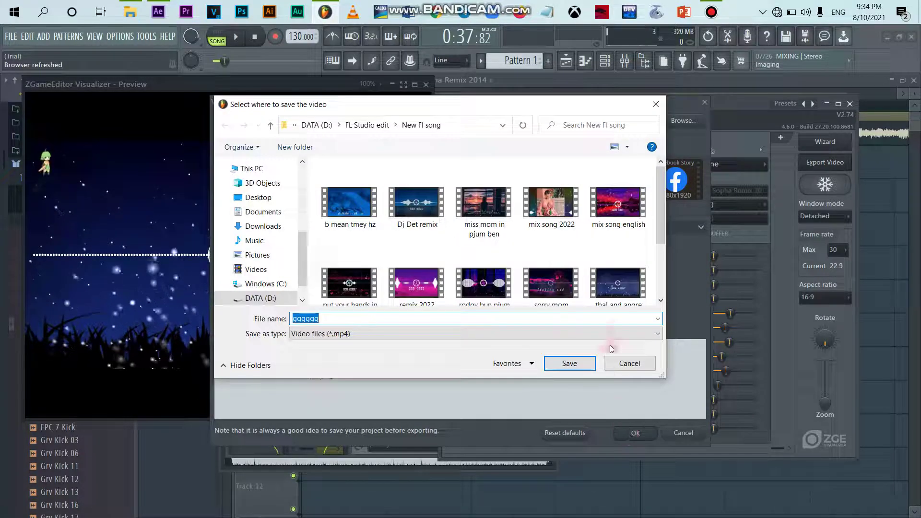
click(569, 364)
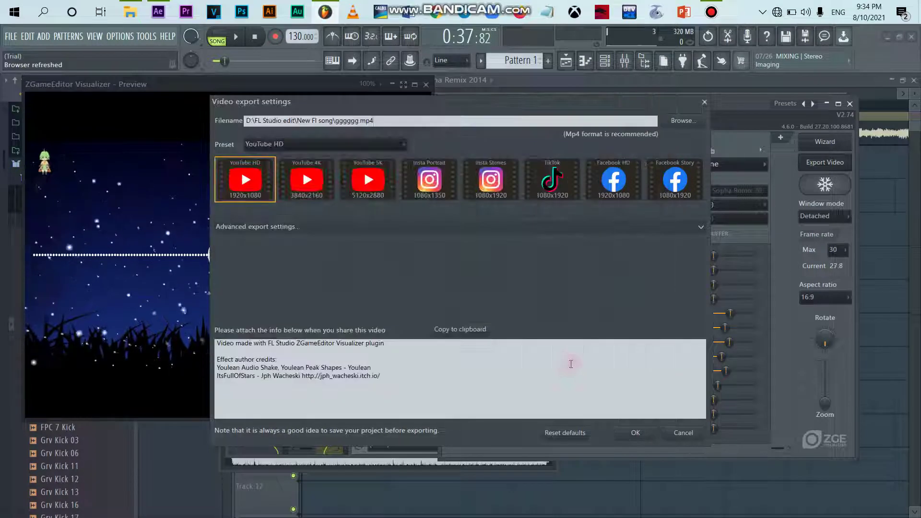
click(636, 434)
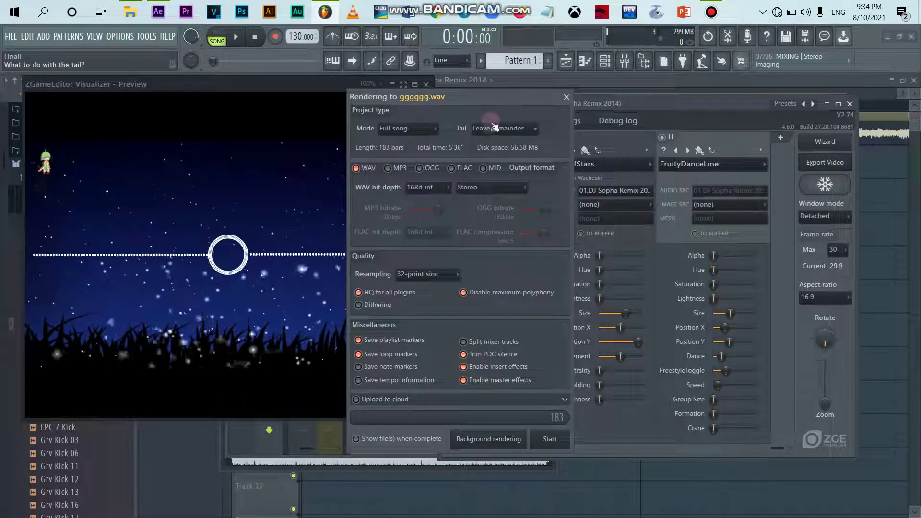
click(549, 440)
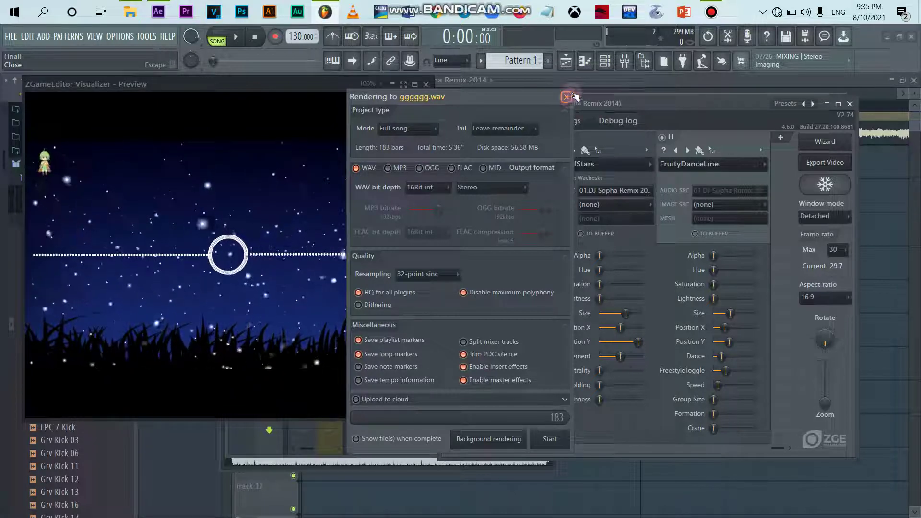
click(711, 12)
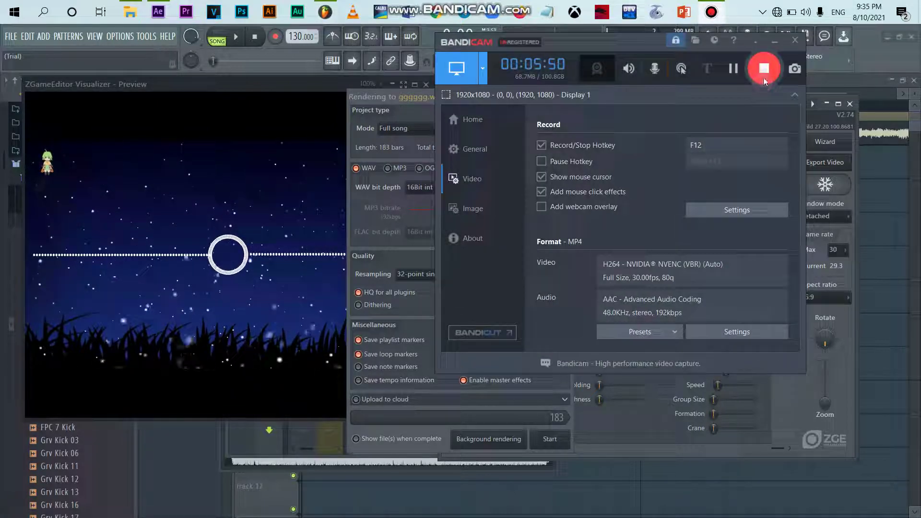